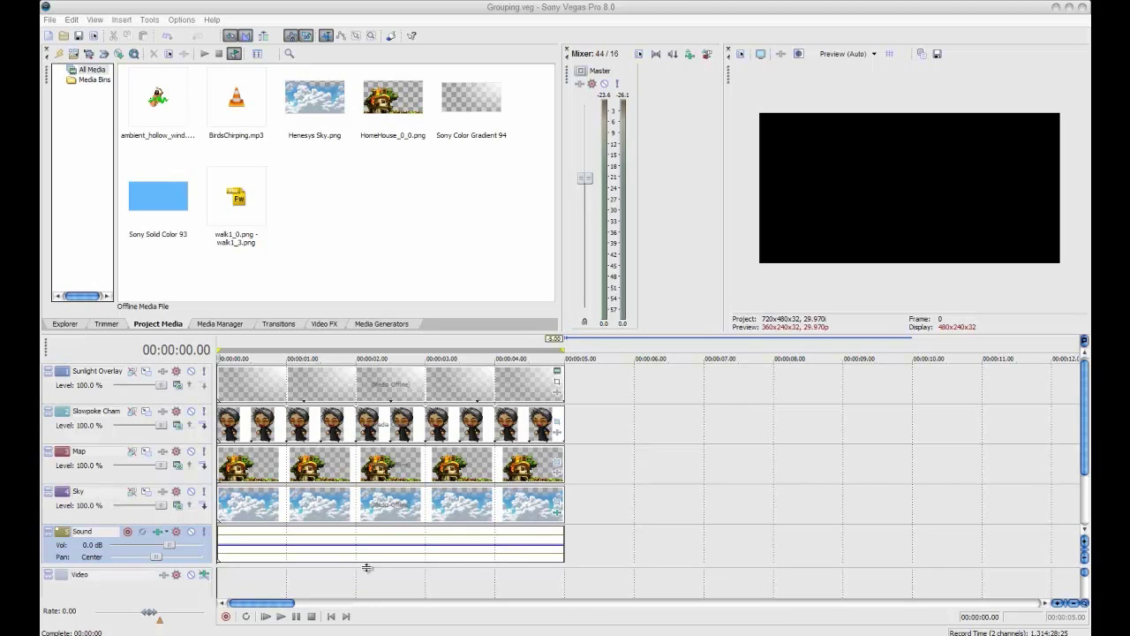
Step: Preview the composited scene at 00:00:02.29 with Cham beside the fence, zooming the timeline in and out
click(424, 404)
scroll(404, 406, up, 2)
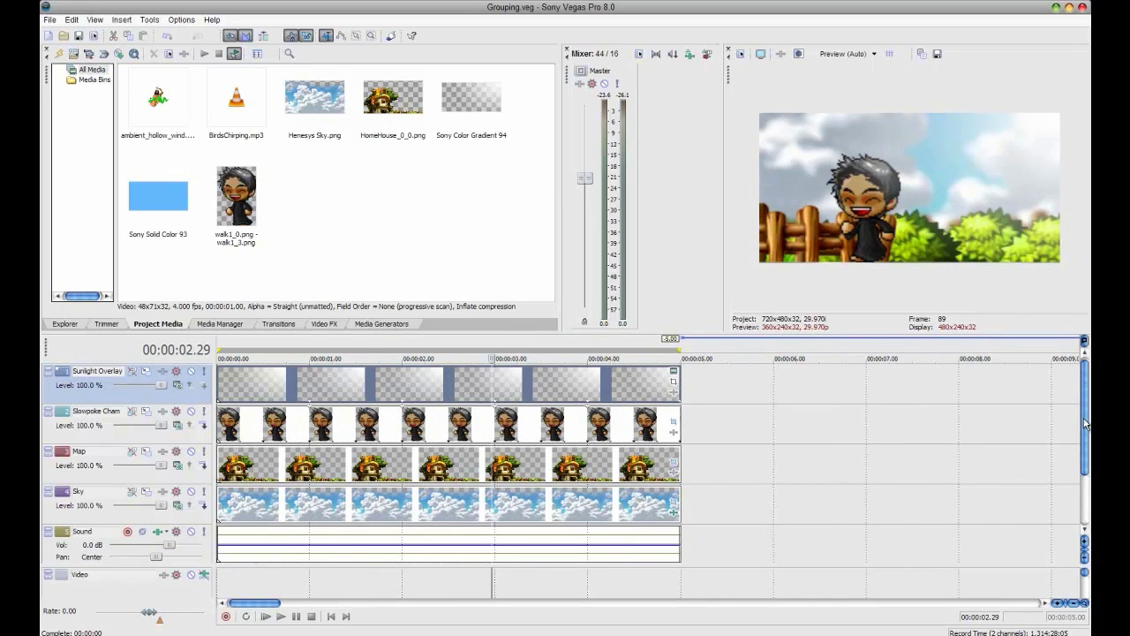
drag(1085, 424, 1085, 480)
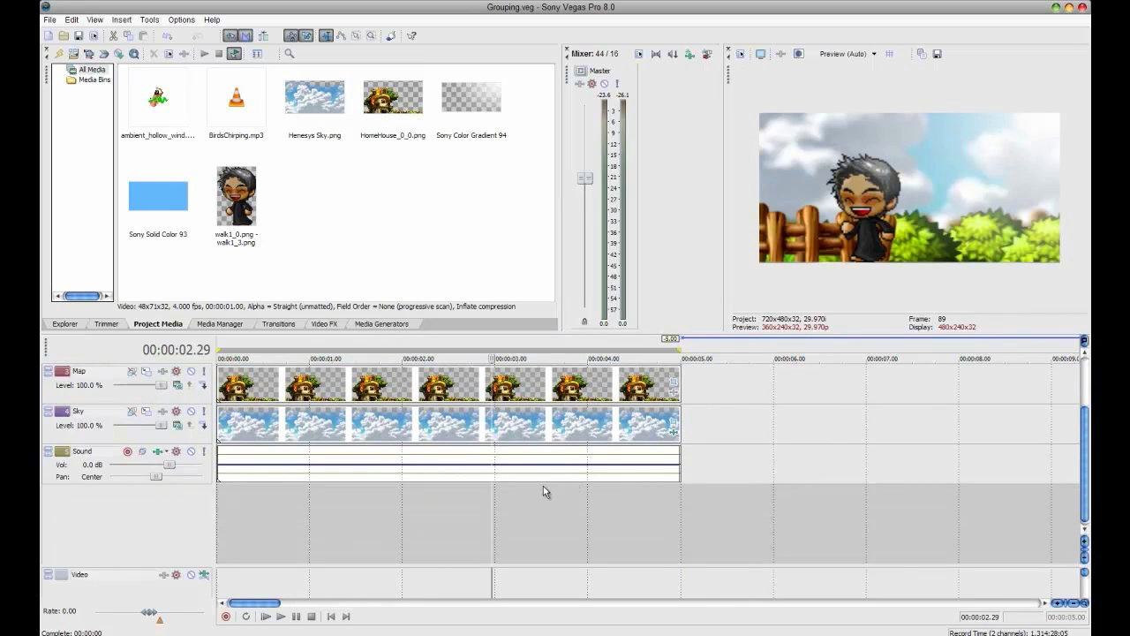
scroll(476, 504, up, 3)
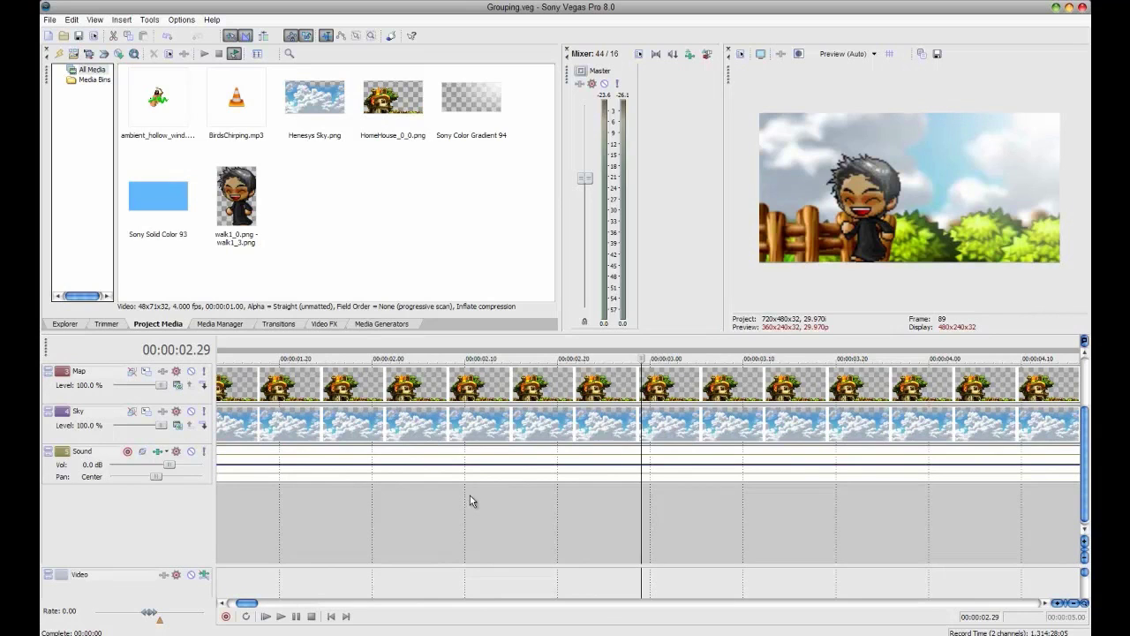
scroll(285, 499, down, 5)
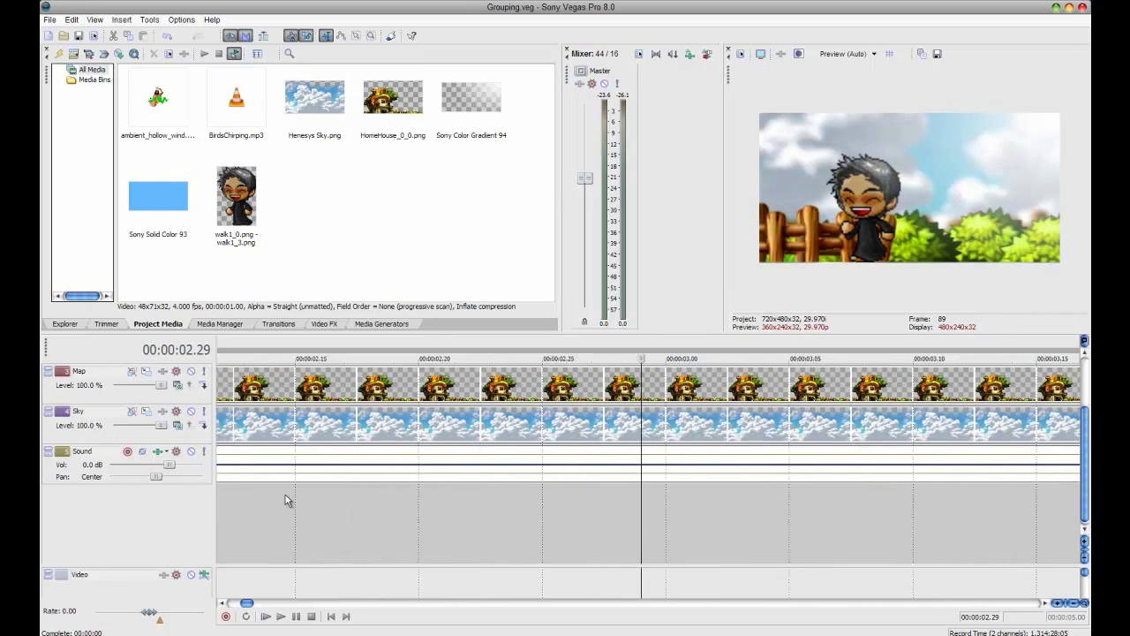
scroll(285, 499, down, 2)
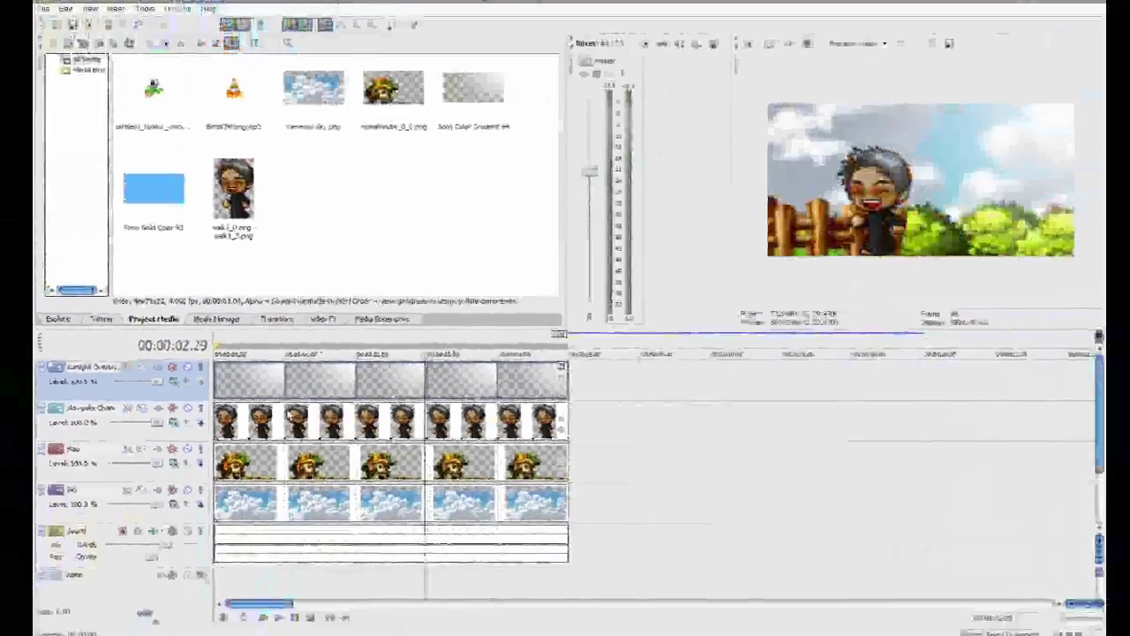
Step: Compare the scene near 2.09 seconds with the Sunlight Overlay muted and unmuted, leaving it on
click(319, 389)
click(376, 389)
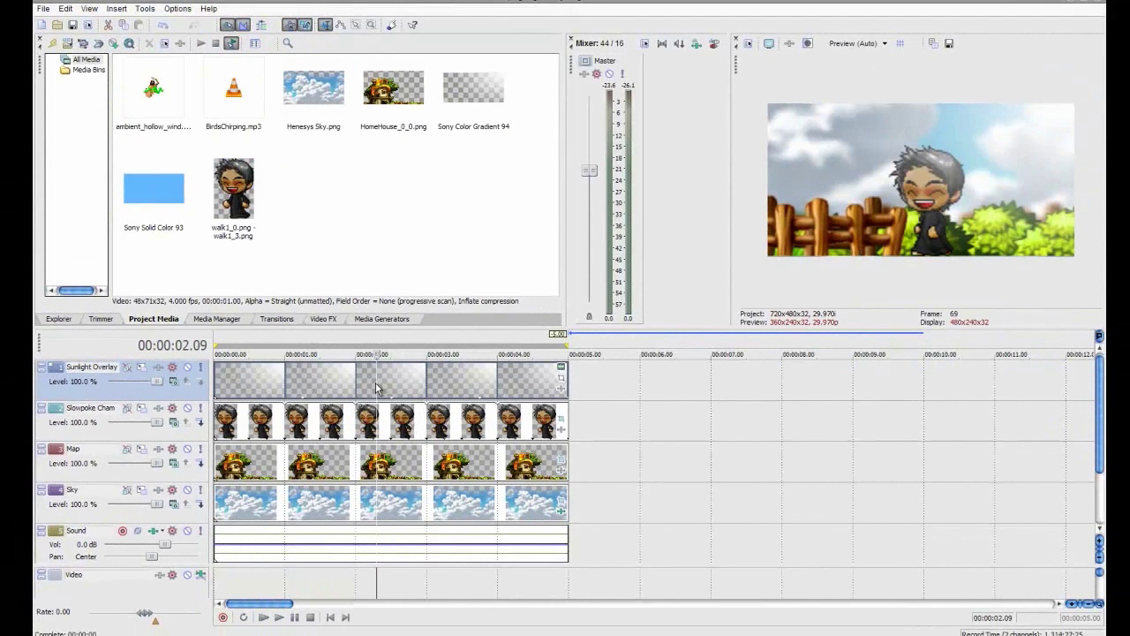
click(188, 367)
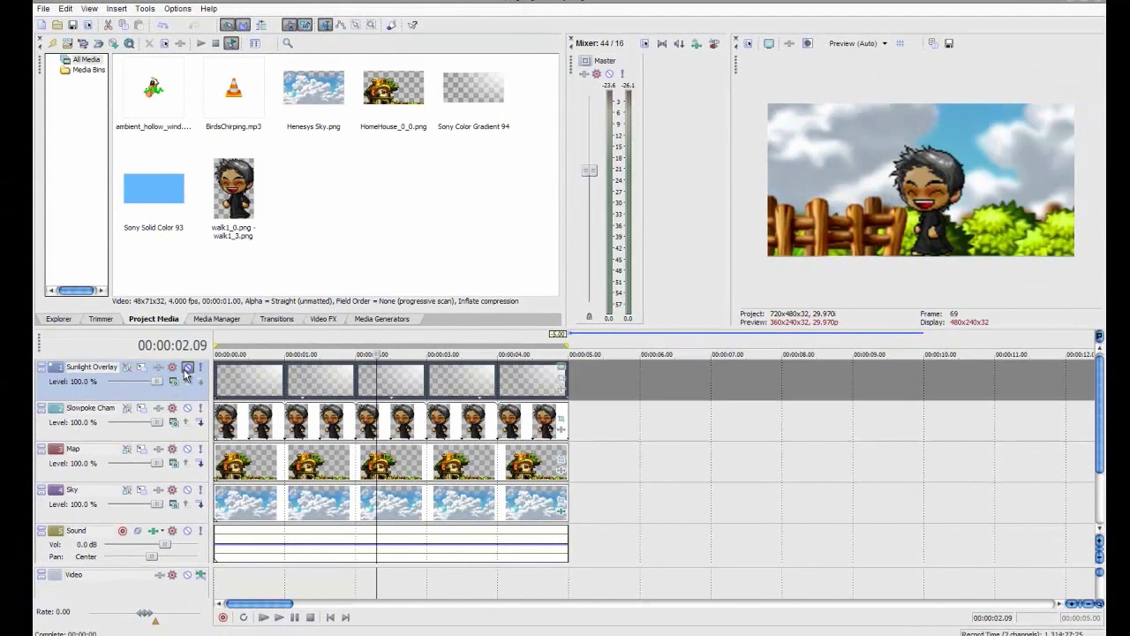
click(186, 368)
click(186, 368)
click(187, 368)
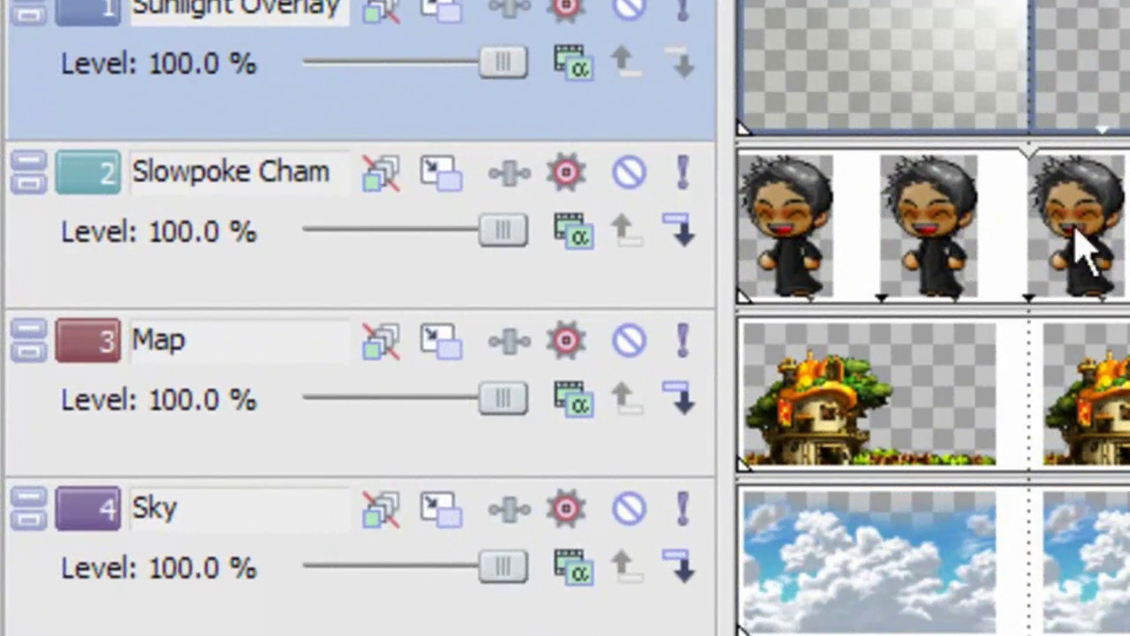
Step: Play the scene while selecting the Slowpoke Cham, Map, Sky and Sound tracks in turn
click(859, 267)
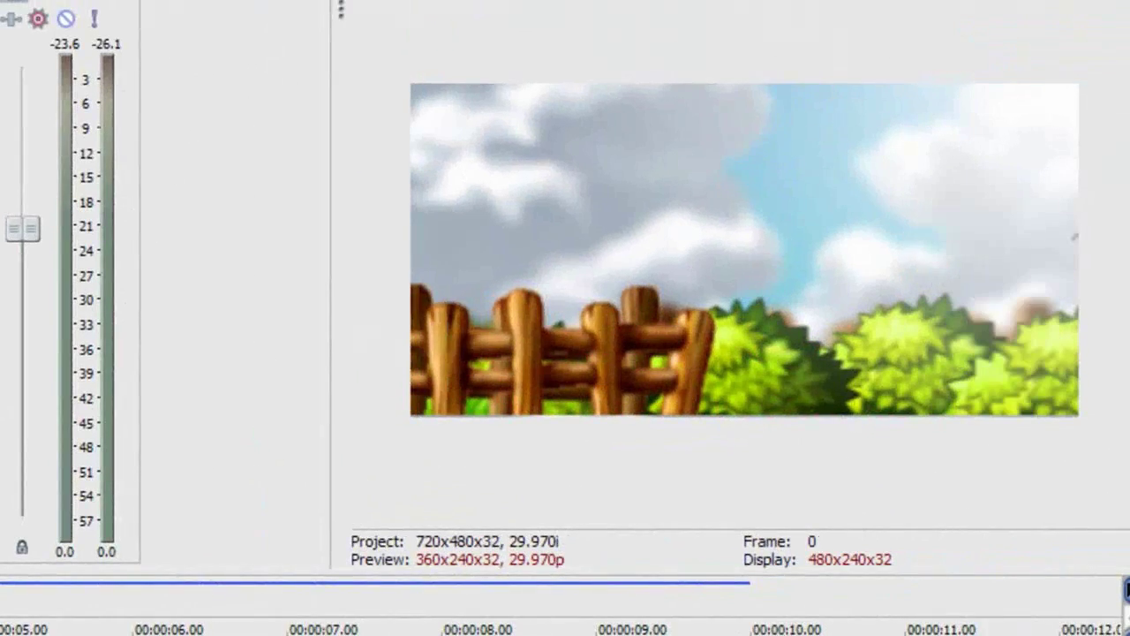
key(space)
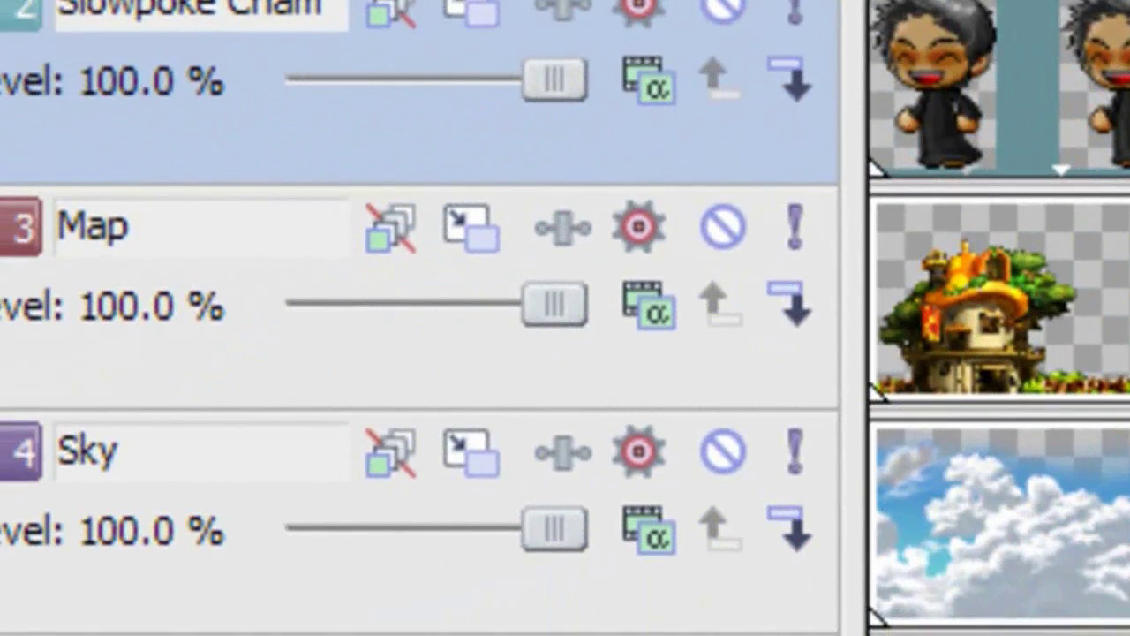
click(177, 362)
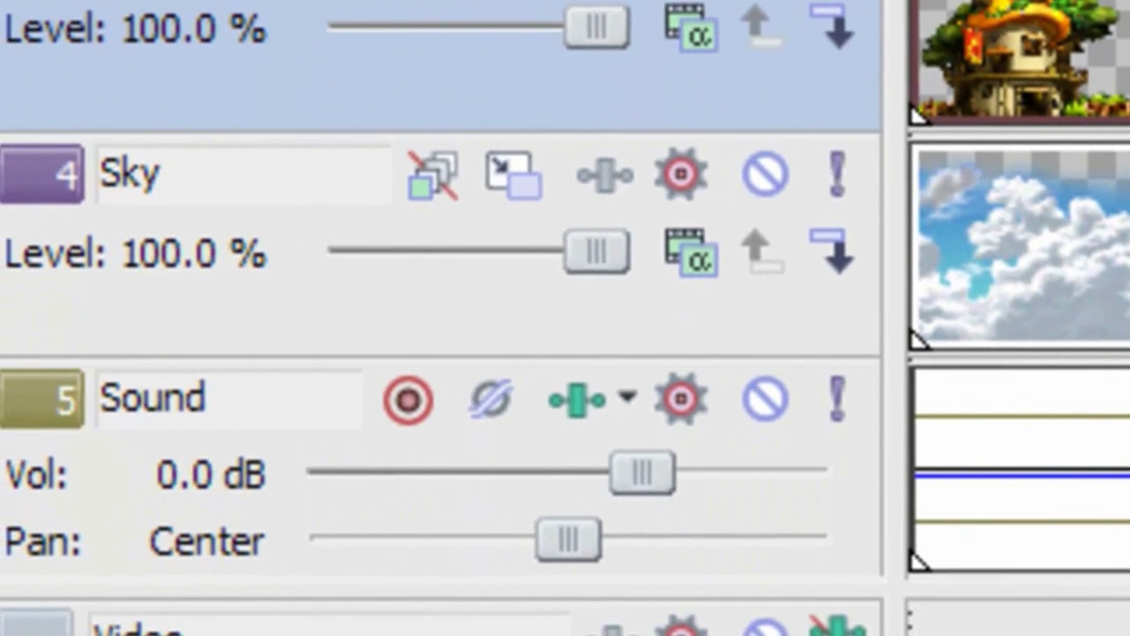
click(134, 579)
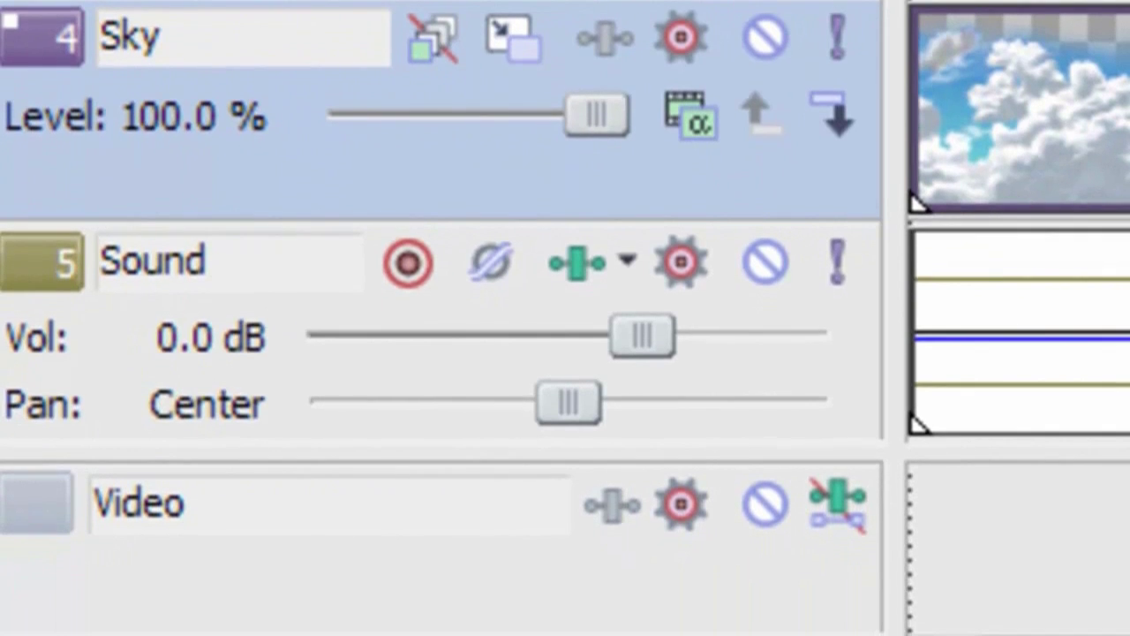
click(1114, 434)
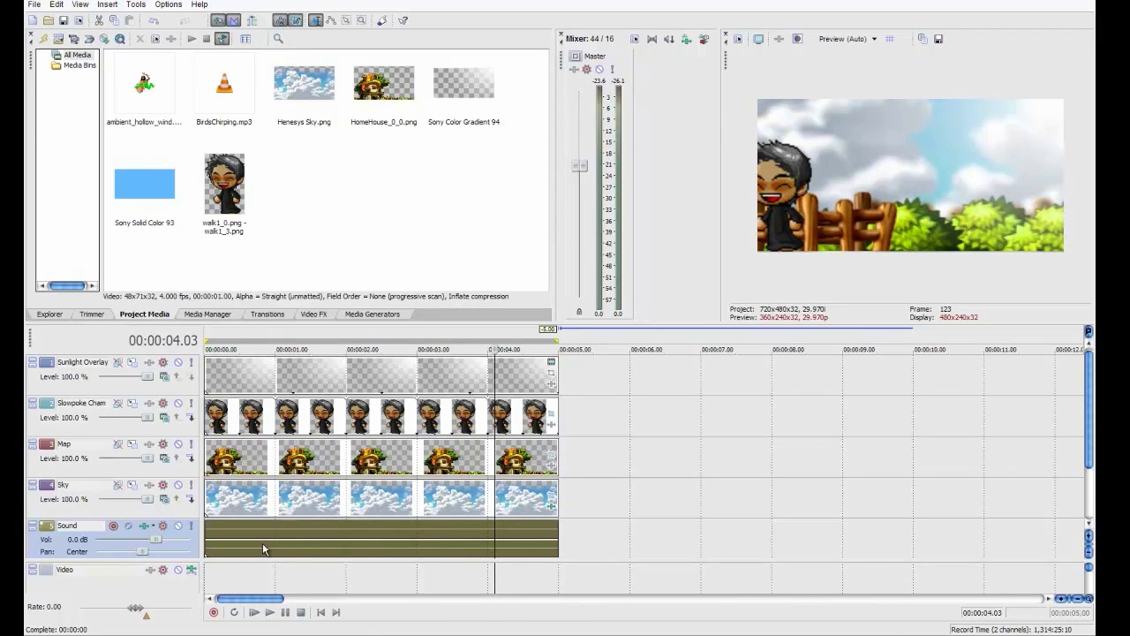
Step: Move the edit cursor through the Map and Sunlight Overlay rows, ending on Slowpoke Cham at 00:00:00.18
mouse_move(265, 548)
click(363, 458)
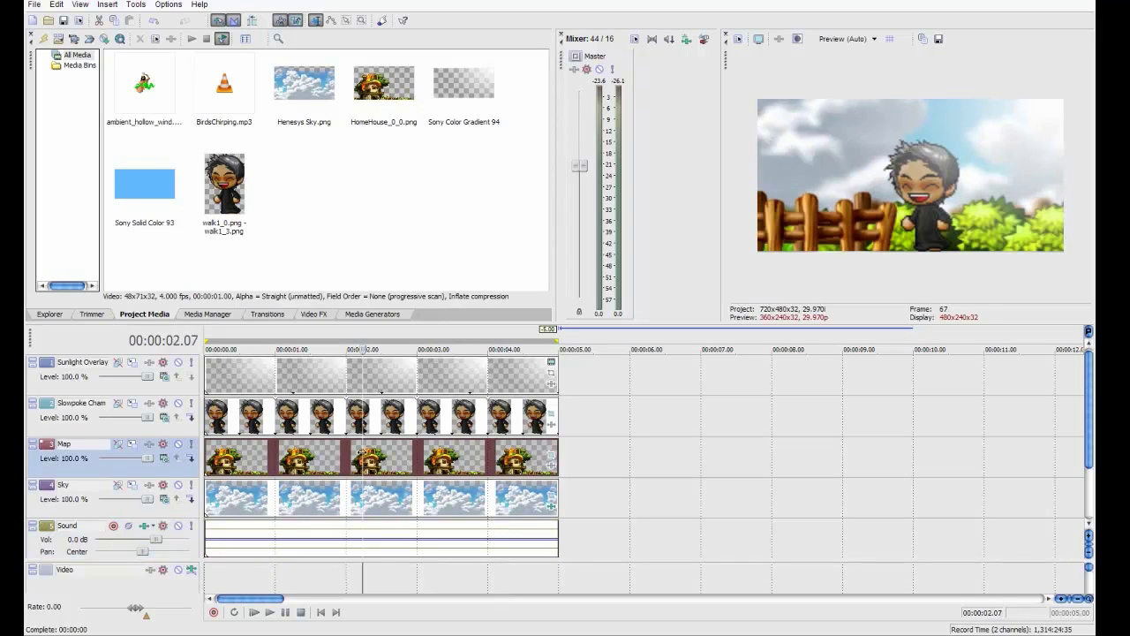
click(436, 464)
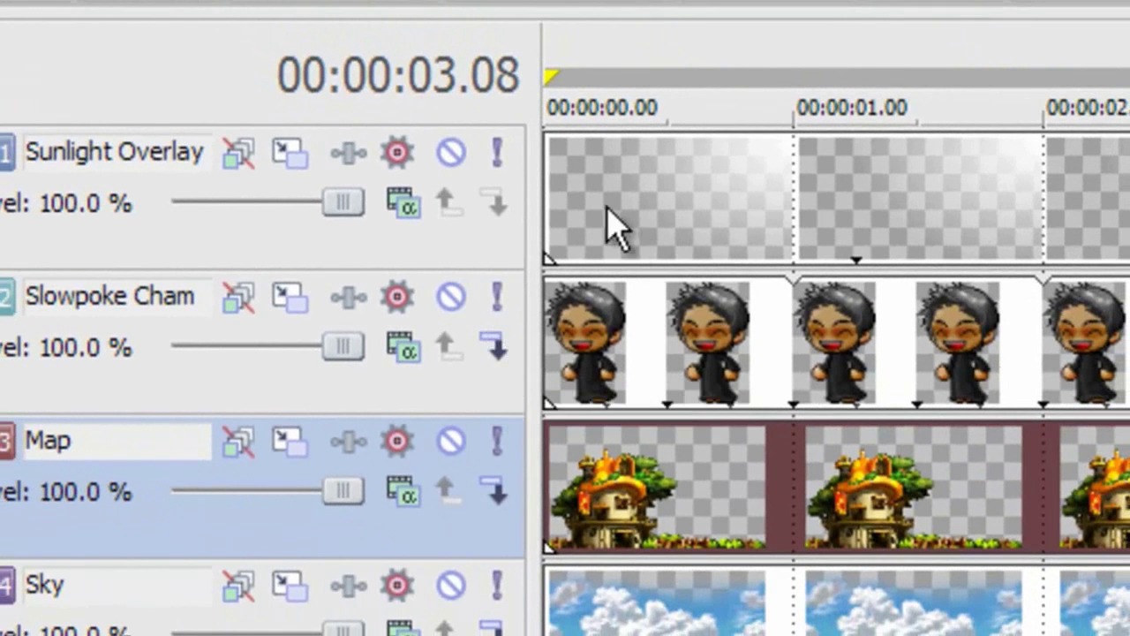
click(720, 222)
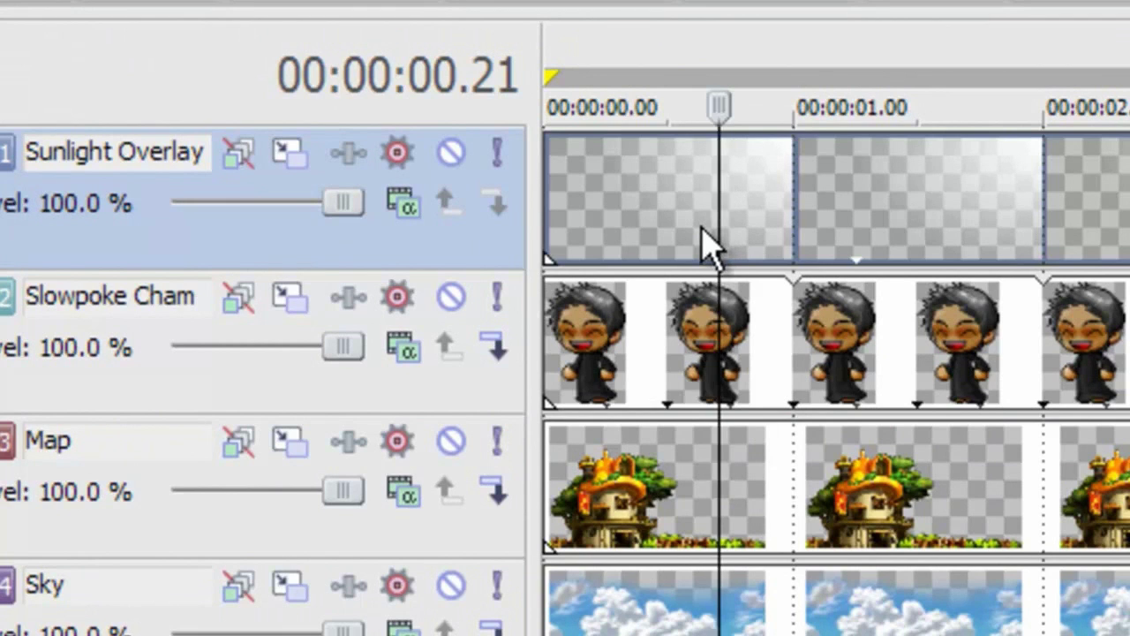
click(695, 344)
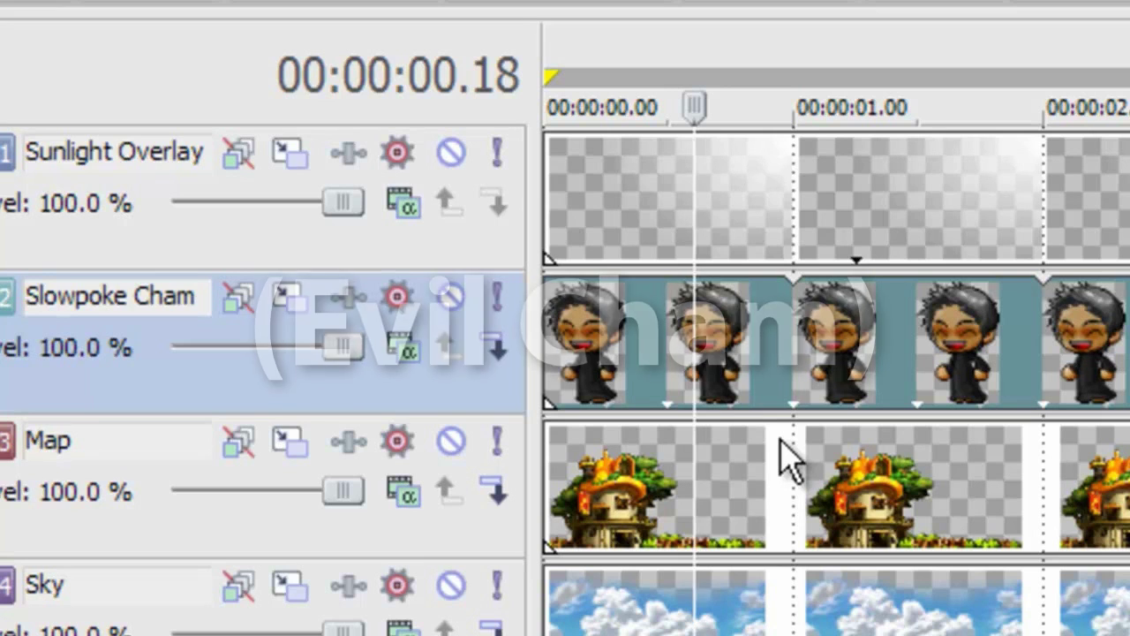
Step: Make Slowpoke Cham, Map and Sky compositing children of Sunlight Overlay, then select each nested track
click(493, 349)
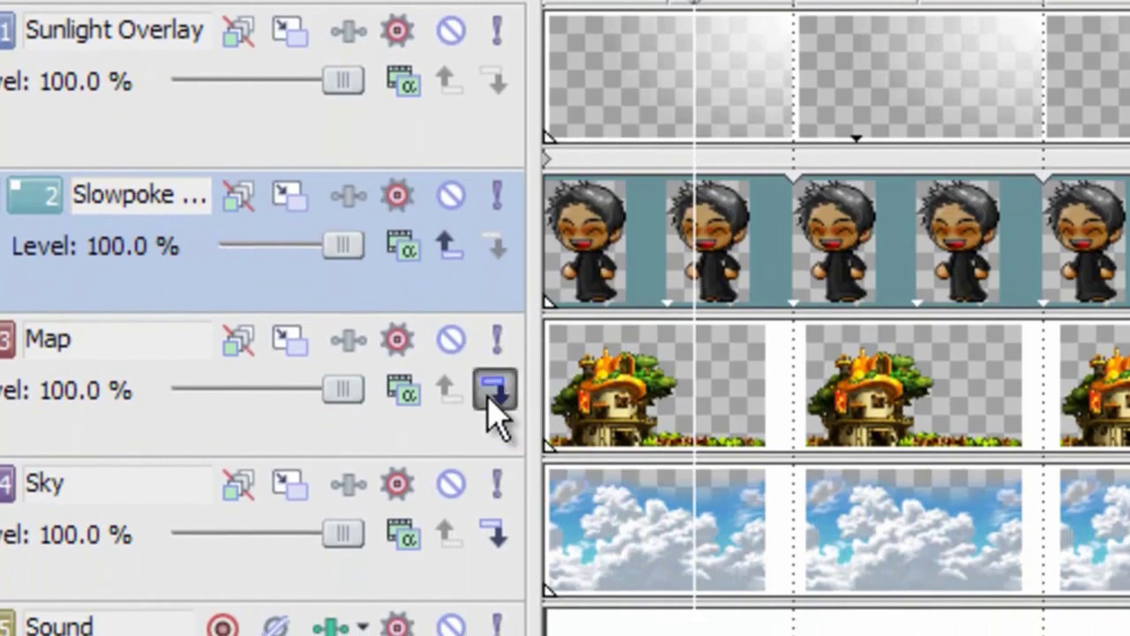
click(489, 399)
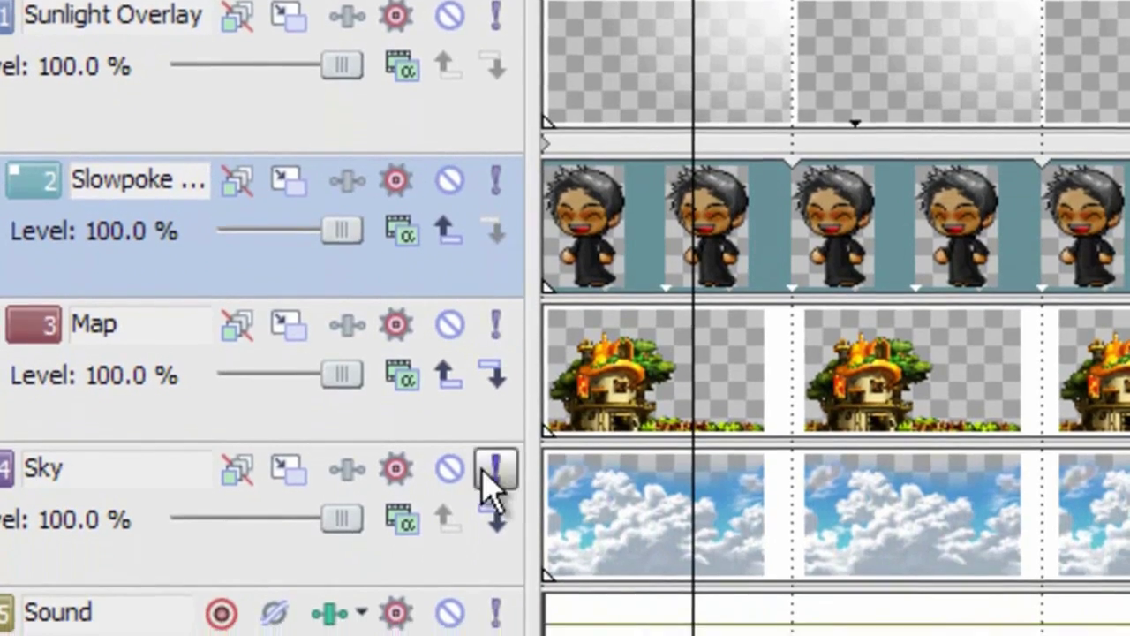
click(496, 532)
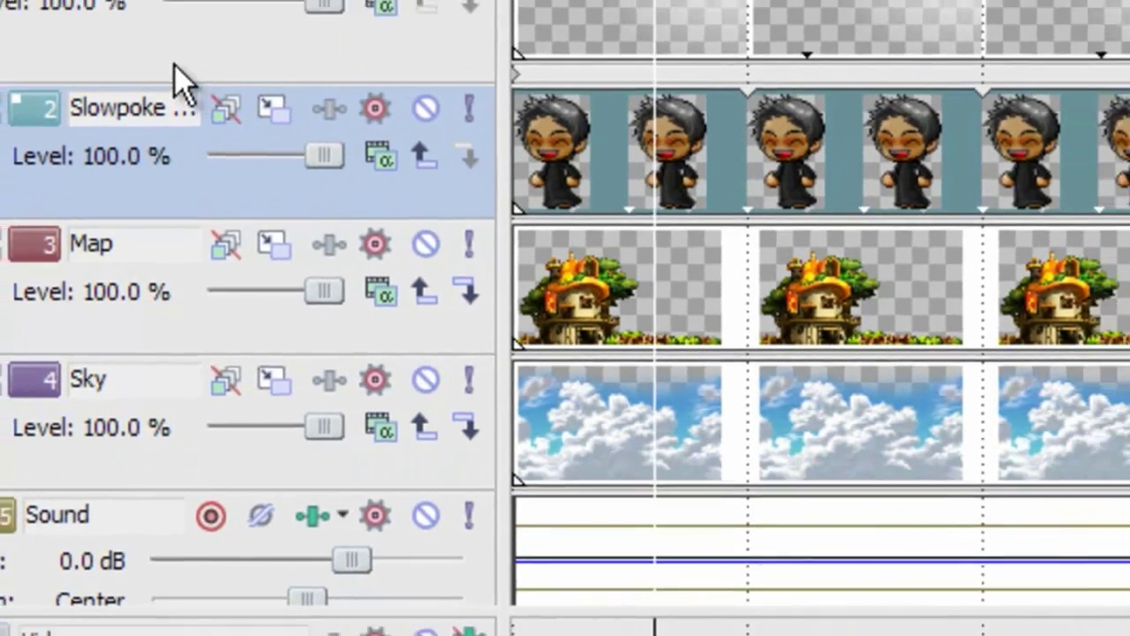
click(173, 63)
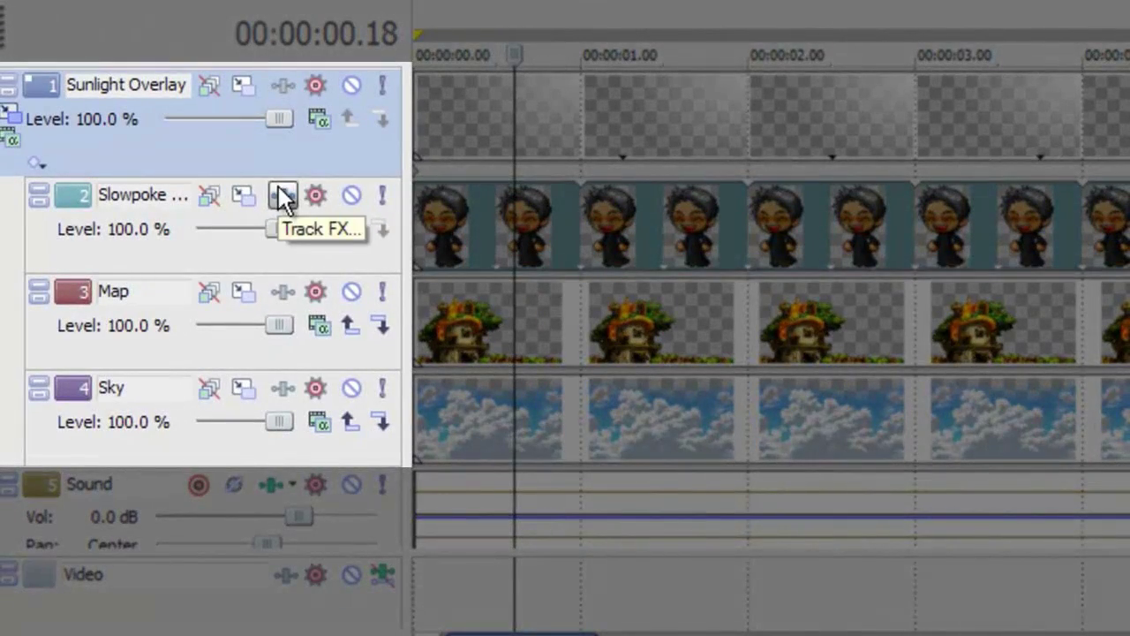
click(284, 196)
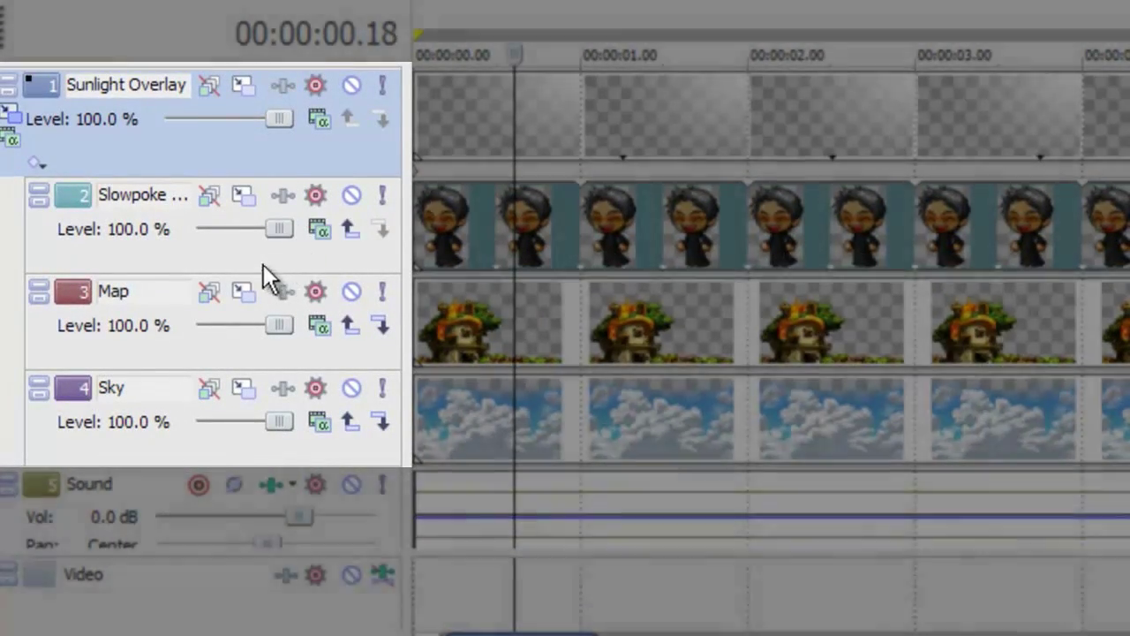
click(251, 260)
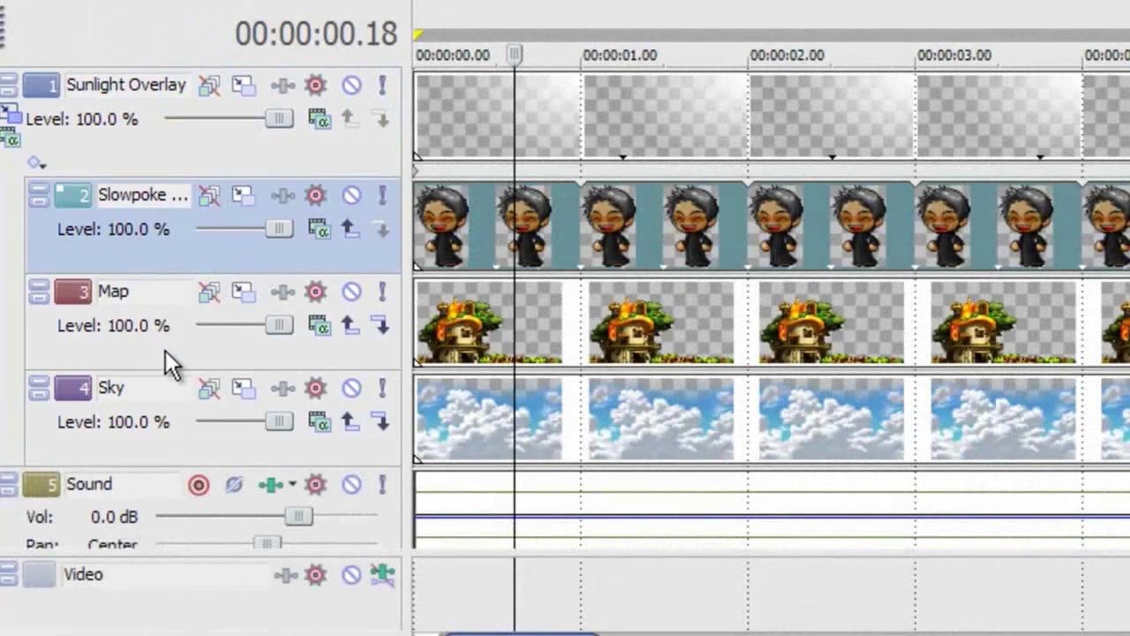
click(165, 353)
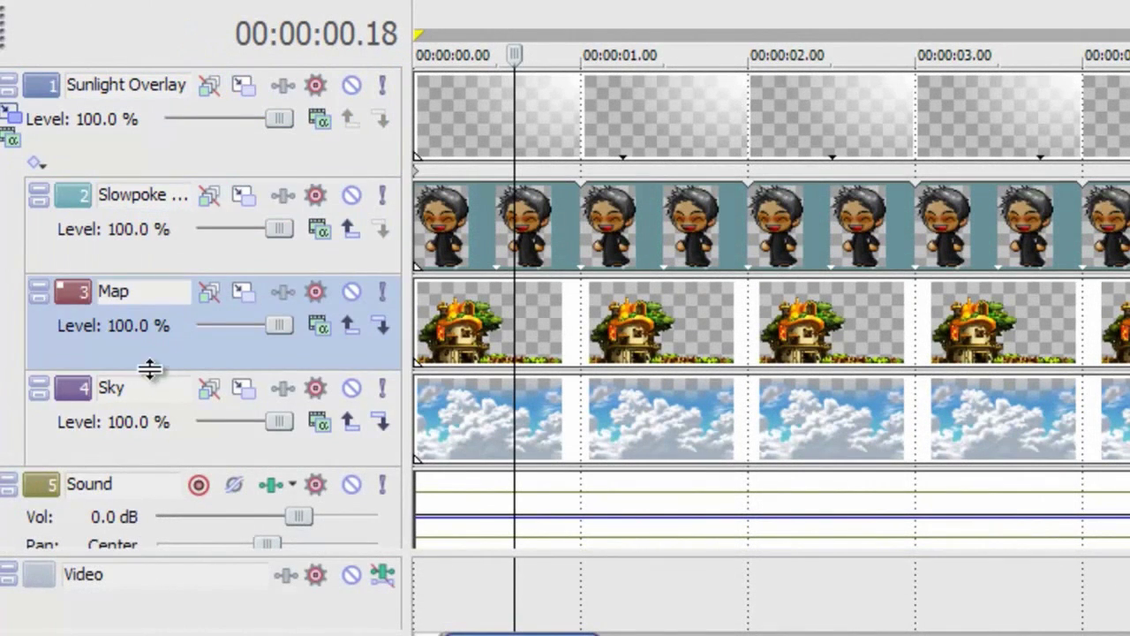
click(151, 431)
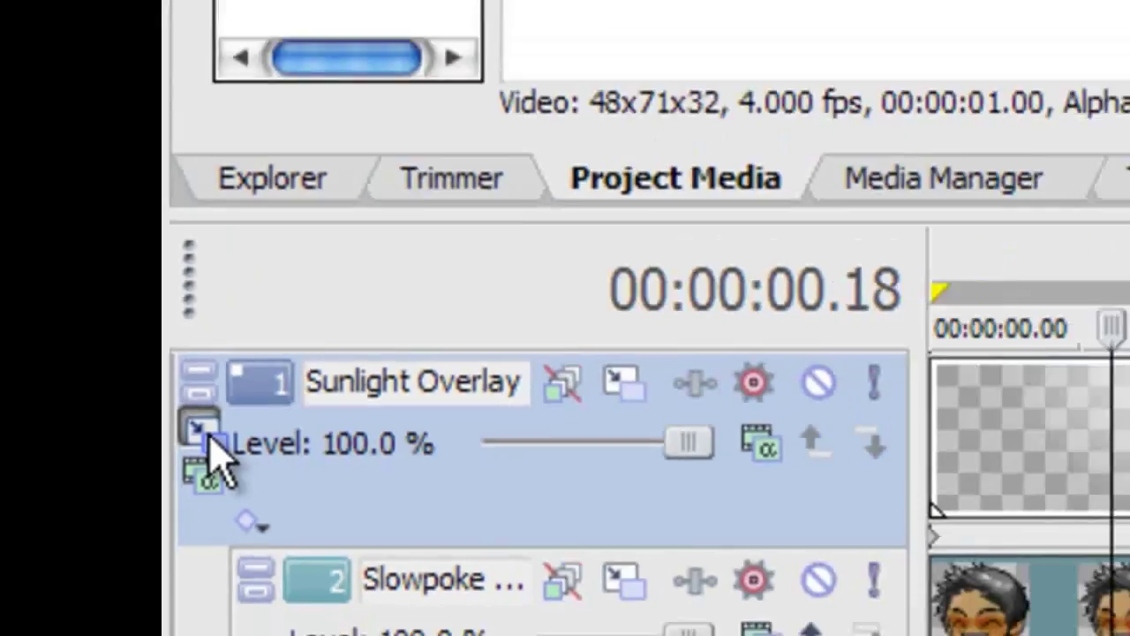
Step: In Sunlight Overlay's Parent Motion window, pan and enlarge the scene frame, then preview the motion
click(455, 350)
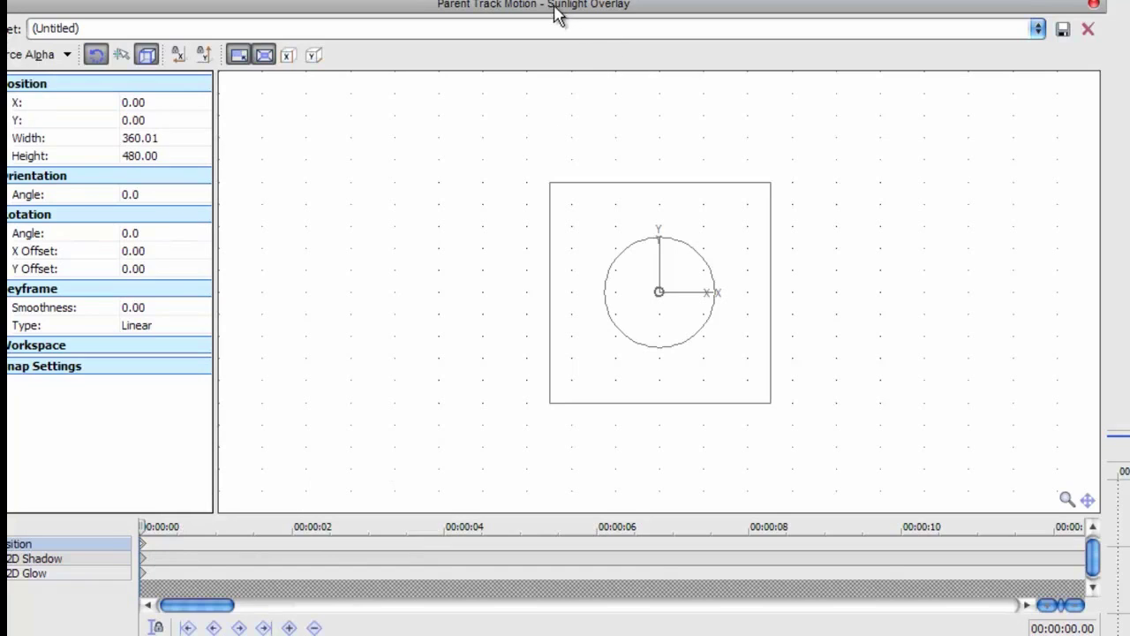
drag(565, 4, 767, 63)
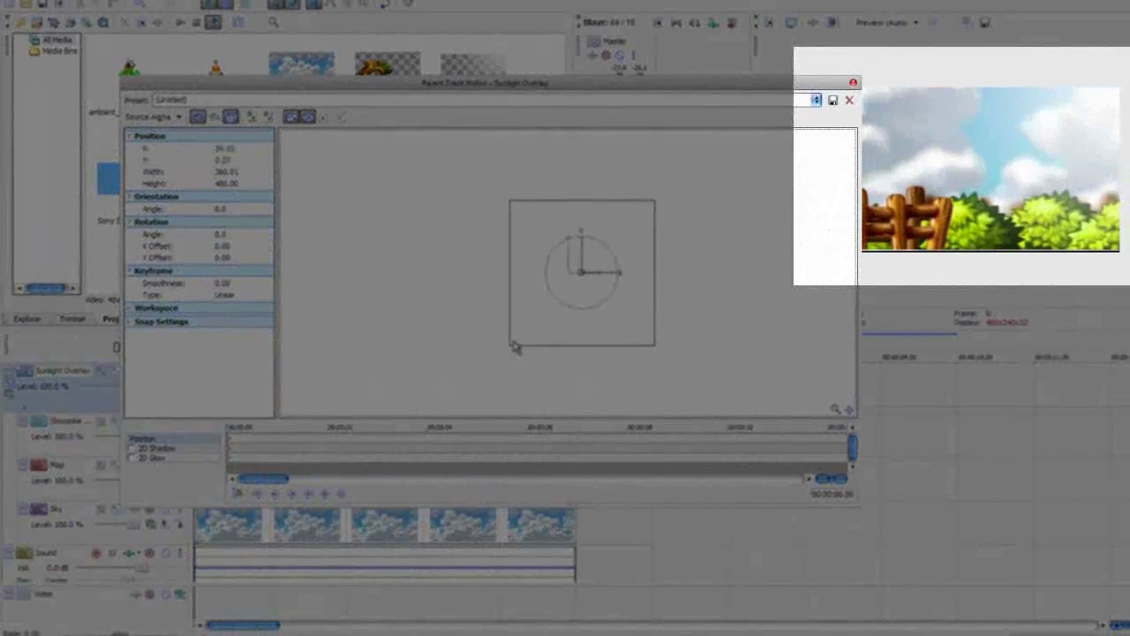
drag(517, 347, 496, 361)
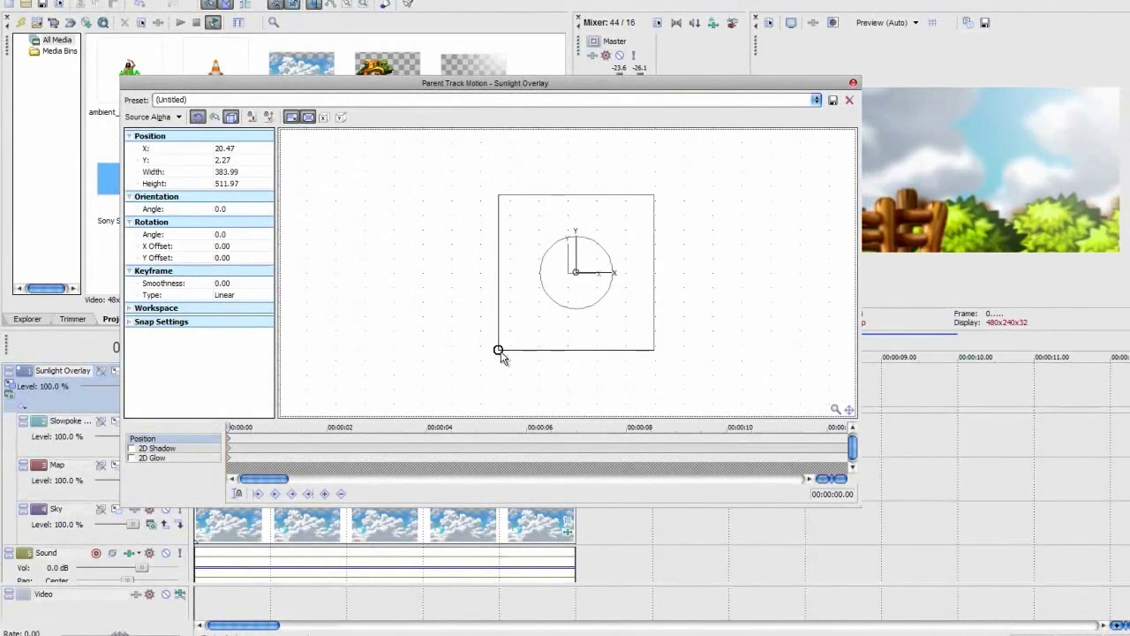
mouse_move(499, 352)
mouse_down()
mouse_move(541, 323)
mouse_move(480, 354)
mouse_move(502, 345)
mouse_up()
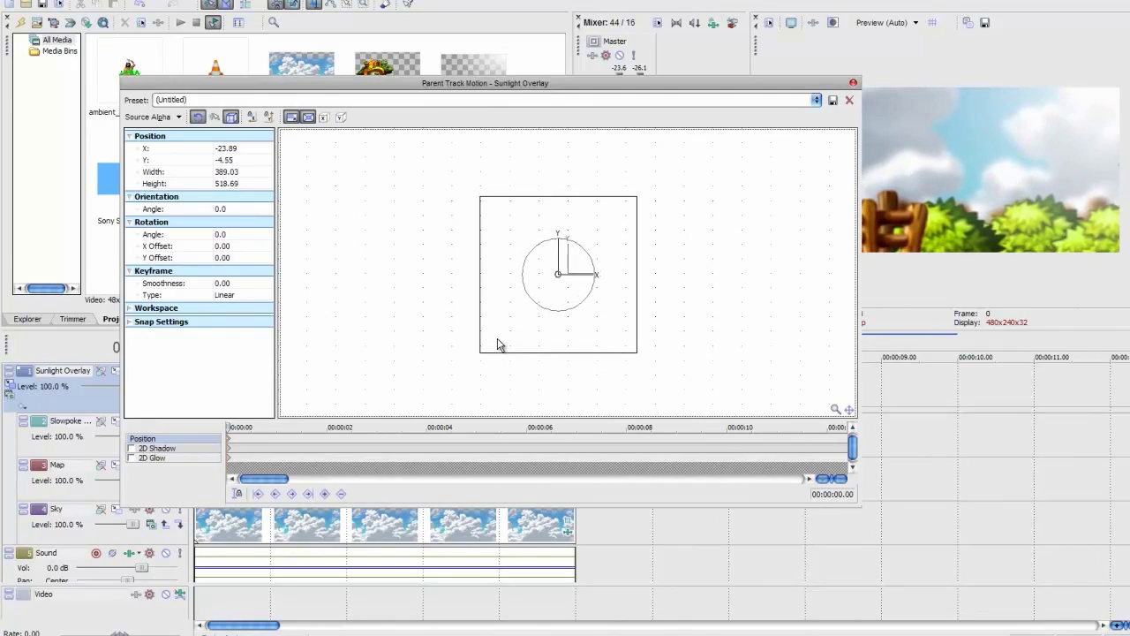
drag(695, 99, 609, 88)
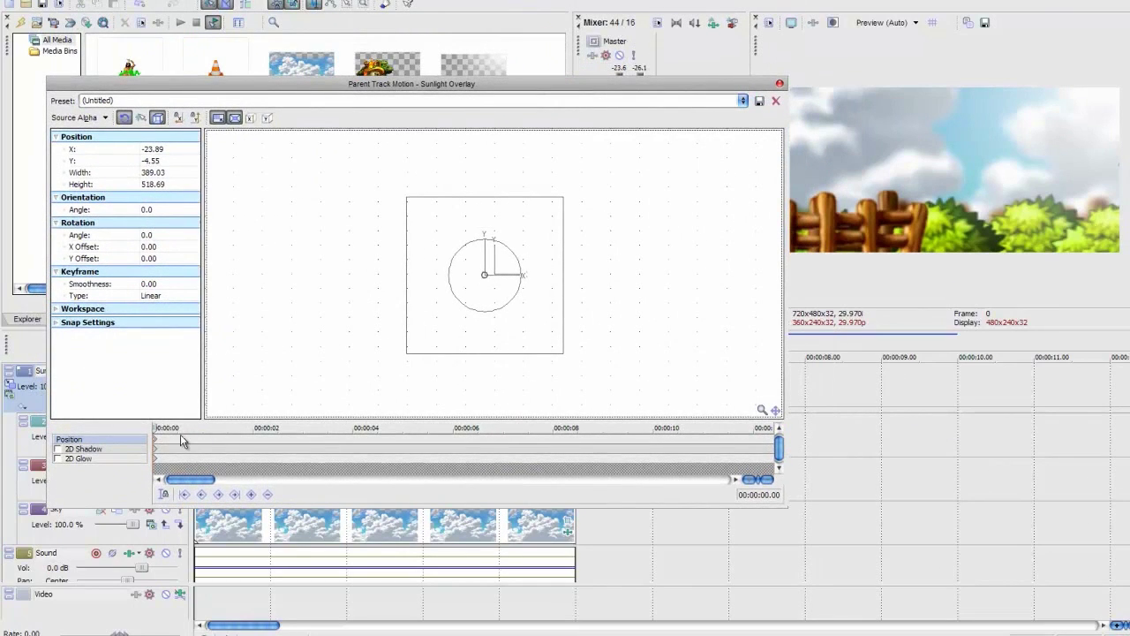
key(space)
key(space)
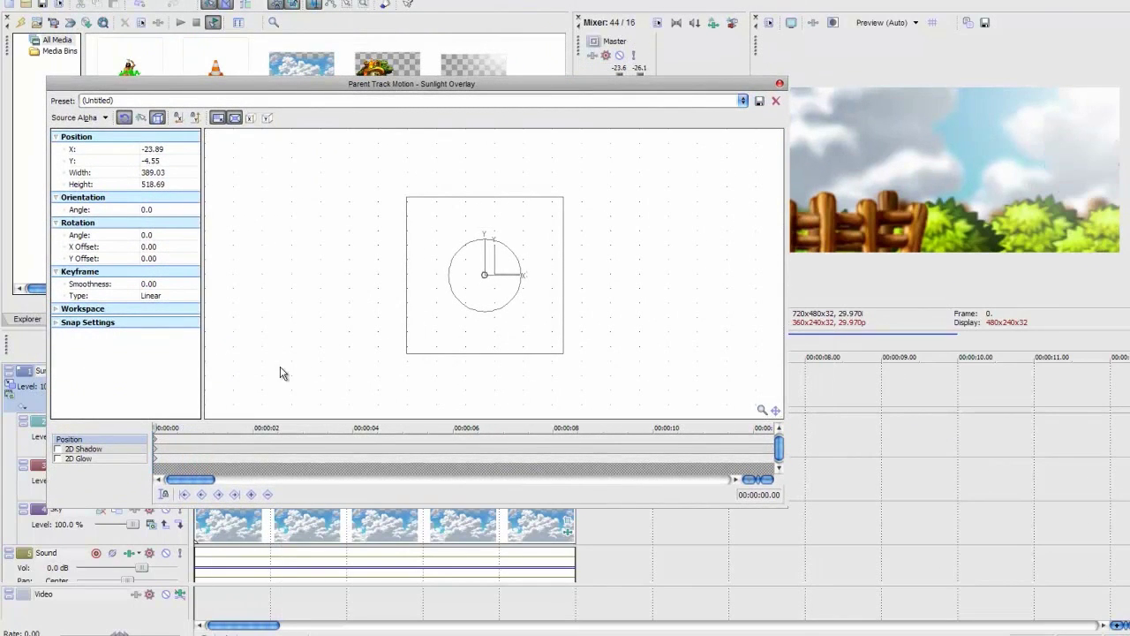
Step: Add a keyframe at 00:00:04.20 with a larger, right-shifted frame, then return to the project start
drag(406, 354, 329, 359)
click(401, 429)
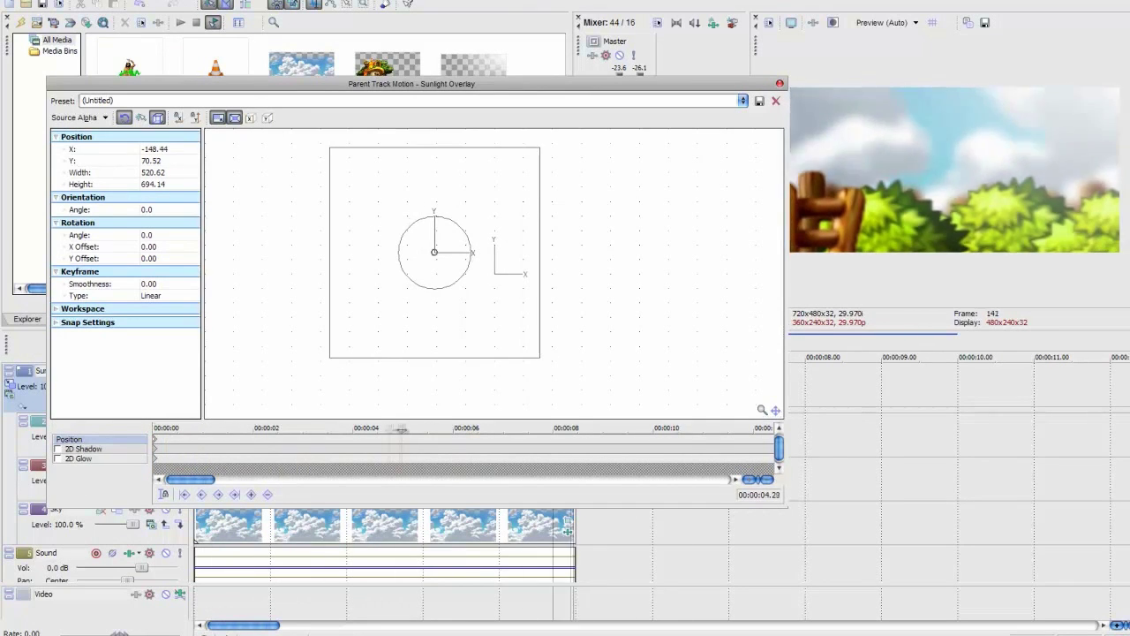
drag(401, 429, 386, 429)
drag(327, 358, 468, 358)
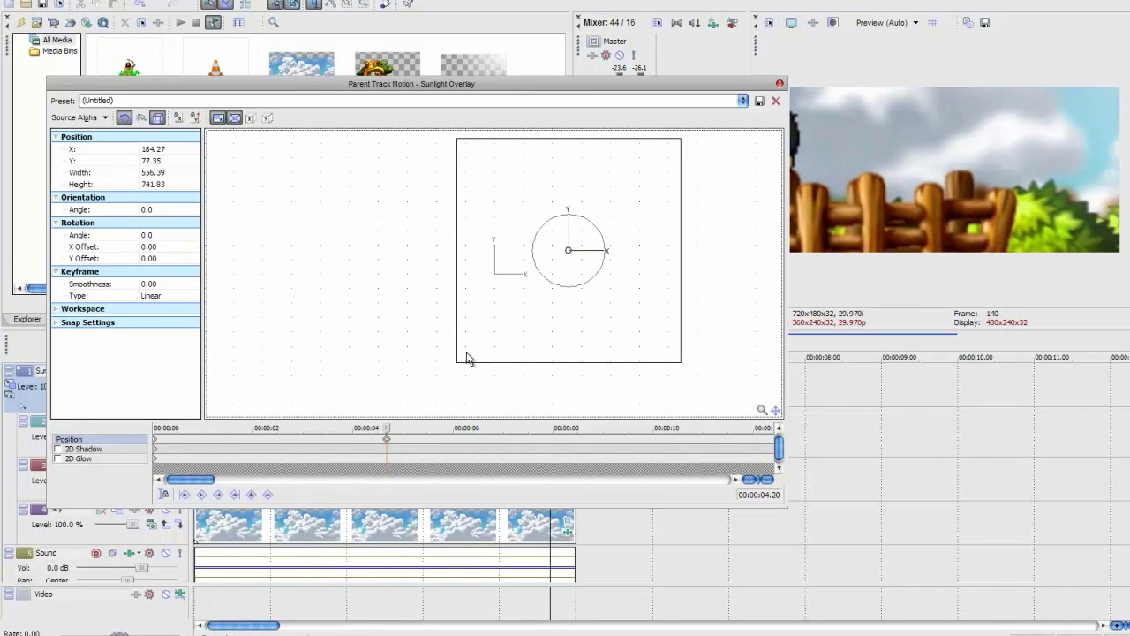
click(779, 85)
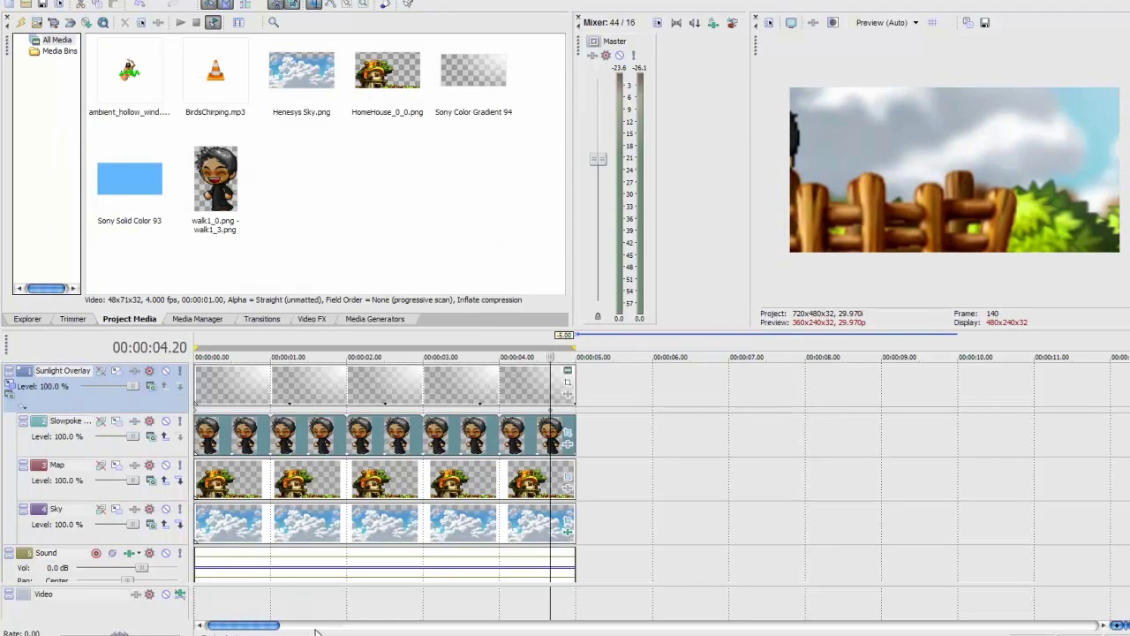
key(ctrl+Home)
key(space)
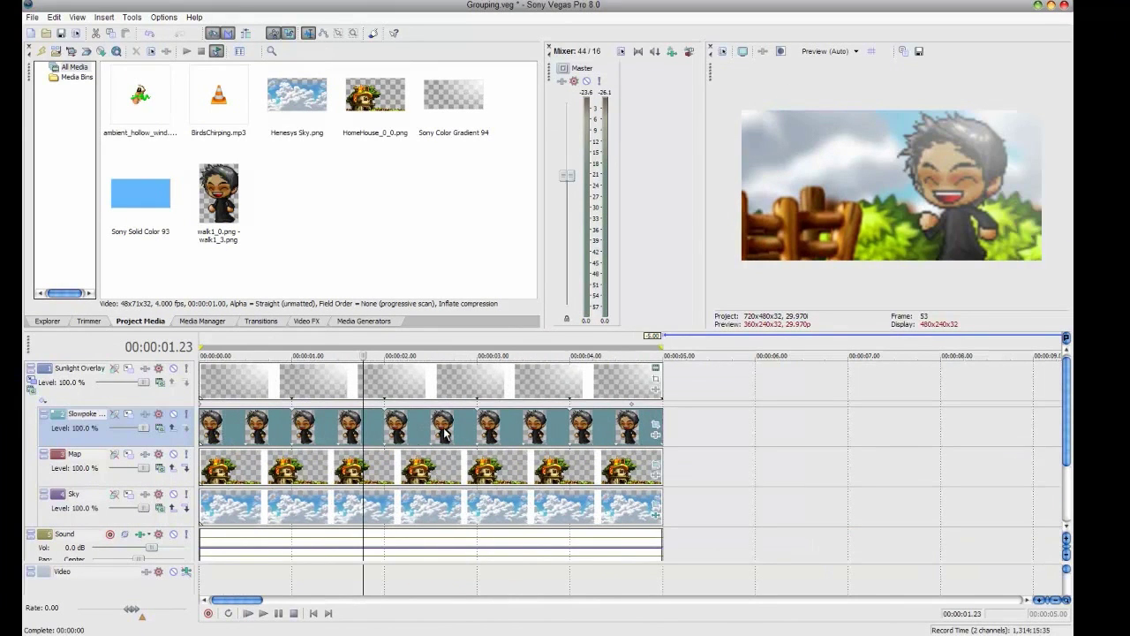
click(444, 433)
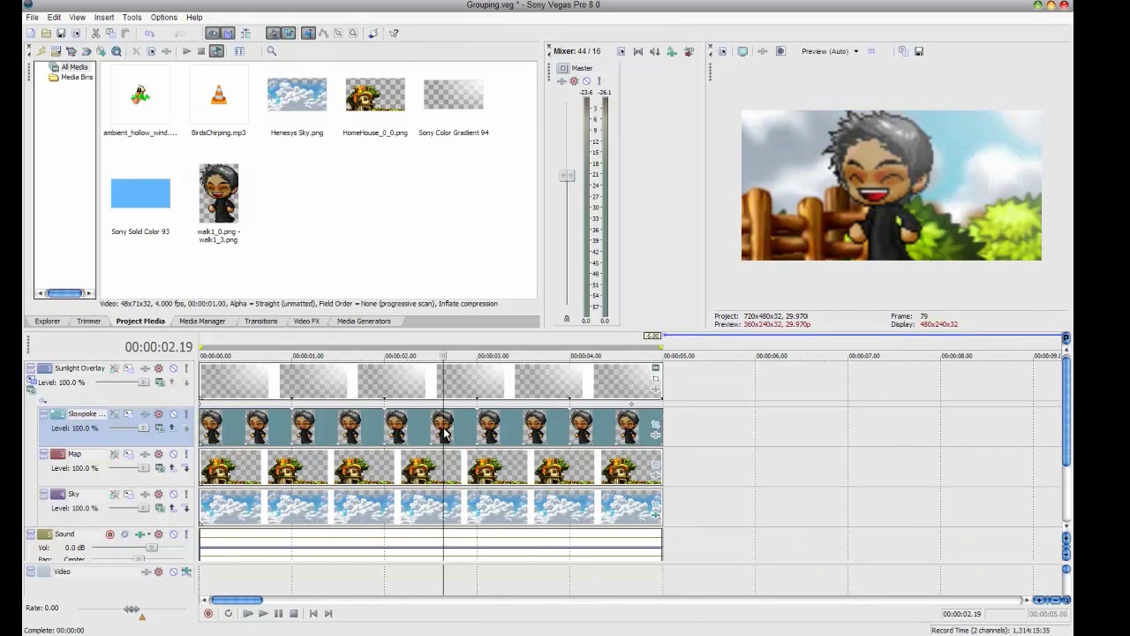
click(502, 440)
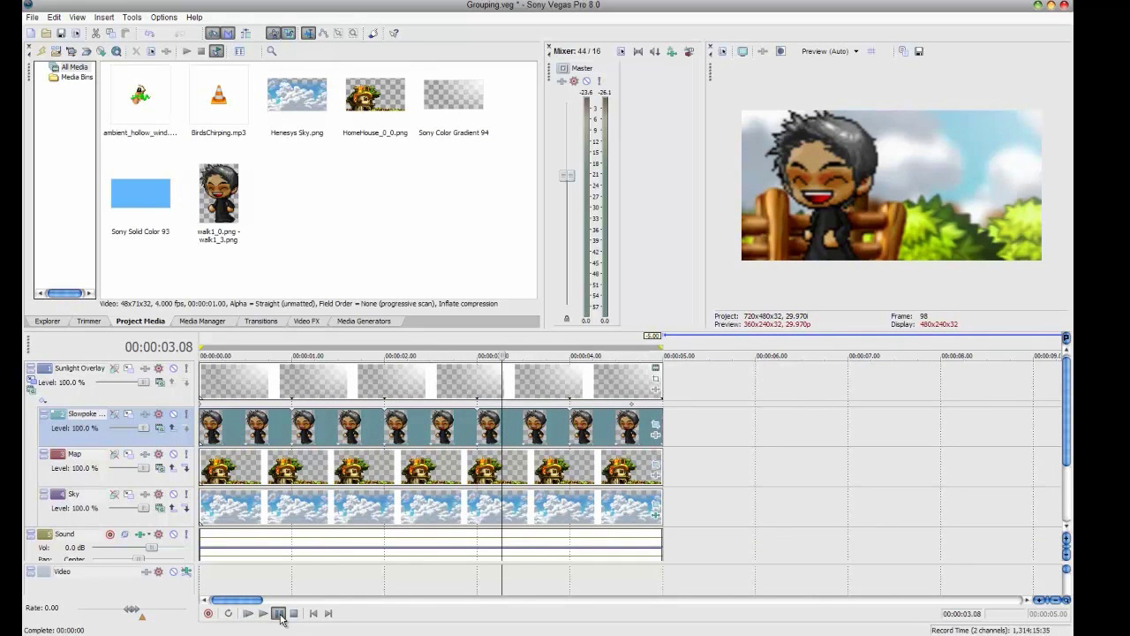
mouse_move(769, 522)
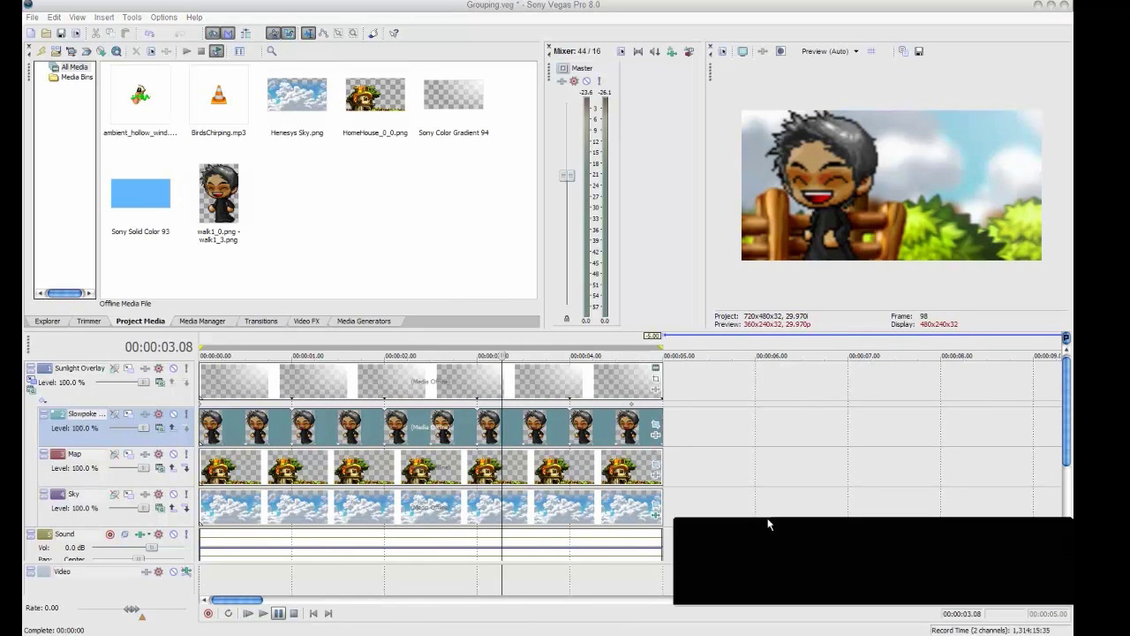